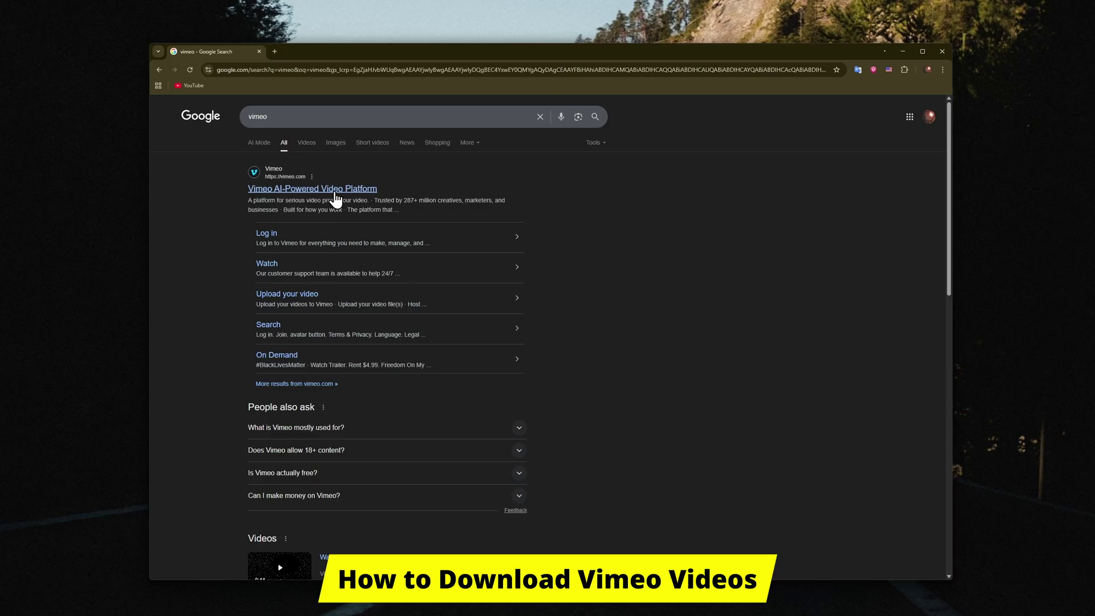
Step: Go to the official Vimeo site from the search results
left_click(353, 188)
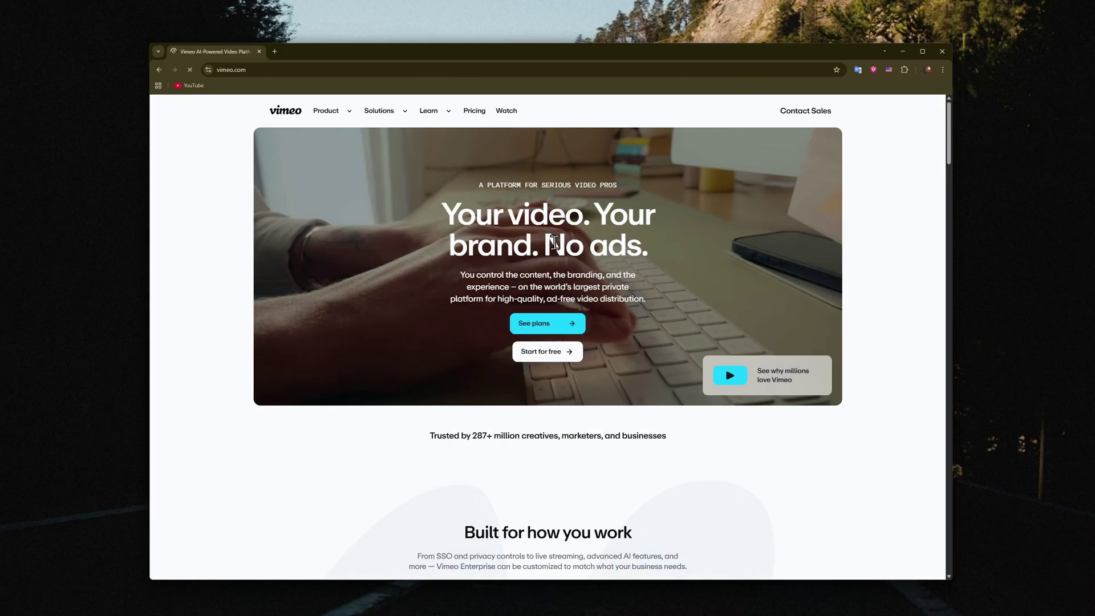
scroll(566, 248, "down", 2)
scroll(570, 252, "down", 2)
scroll(607, 265, "down", 2)
scroll(600, 265, "up", 2)
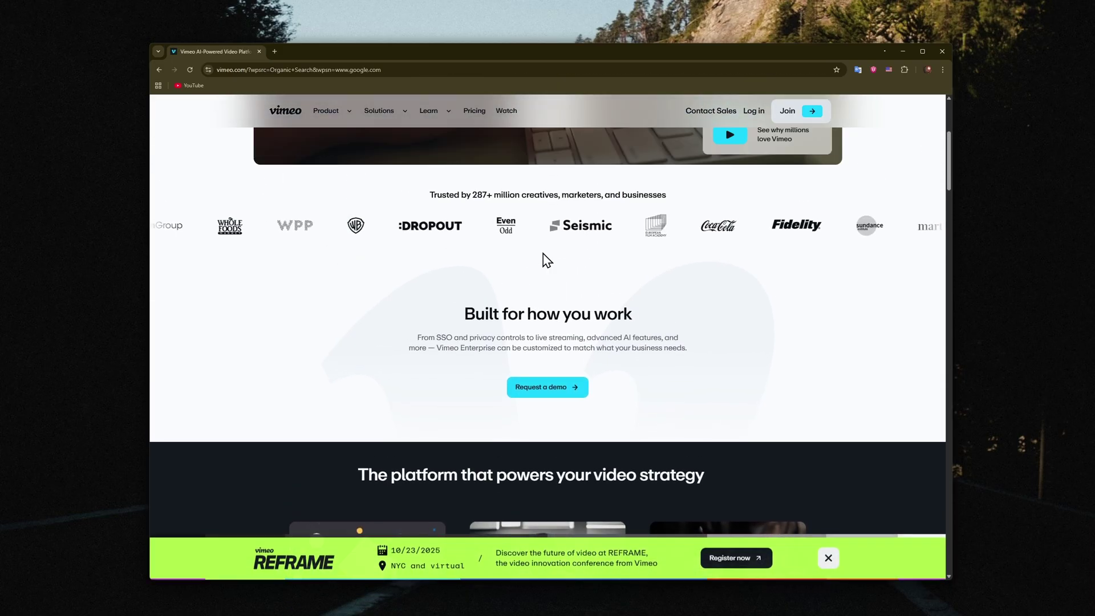
scroll(543, 256, "up", 3)
scroll(599, 287, "down", 1)
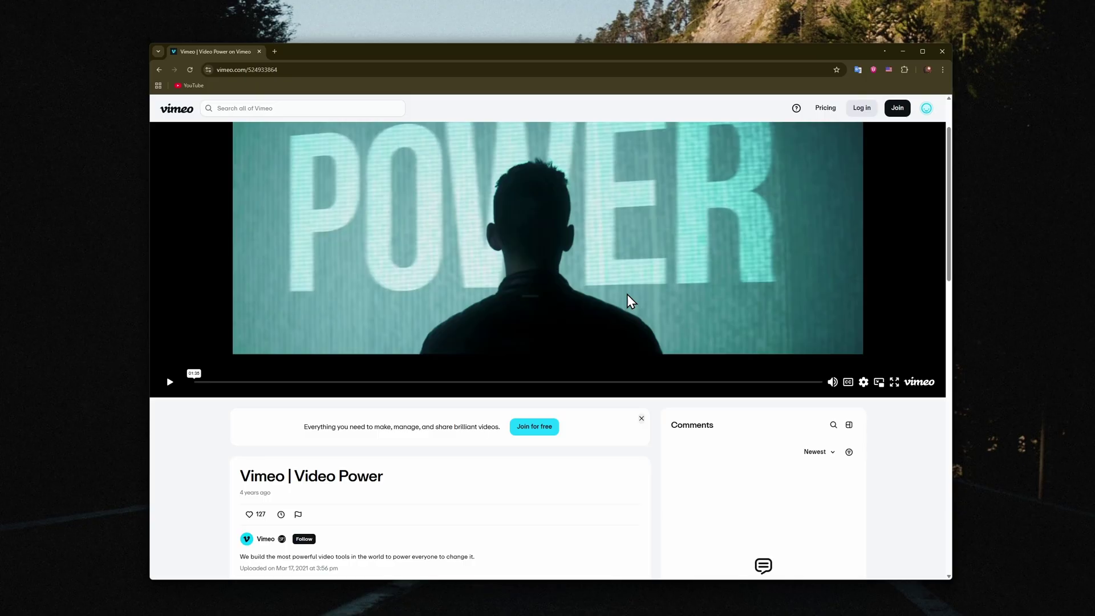
scroll(627, 300, "down", 2)
scroll(587, 311, "up", 3)
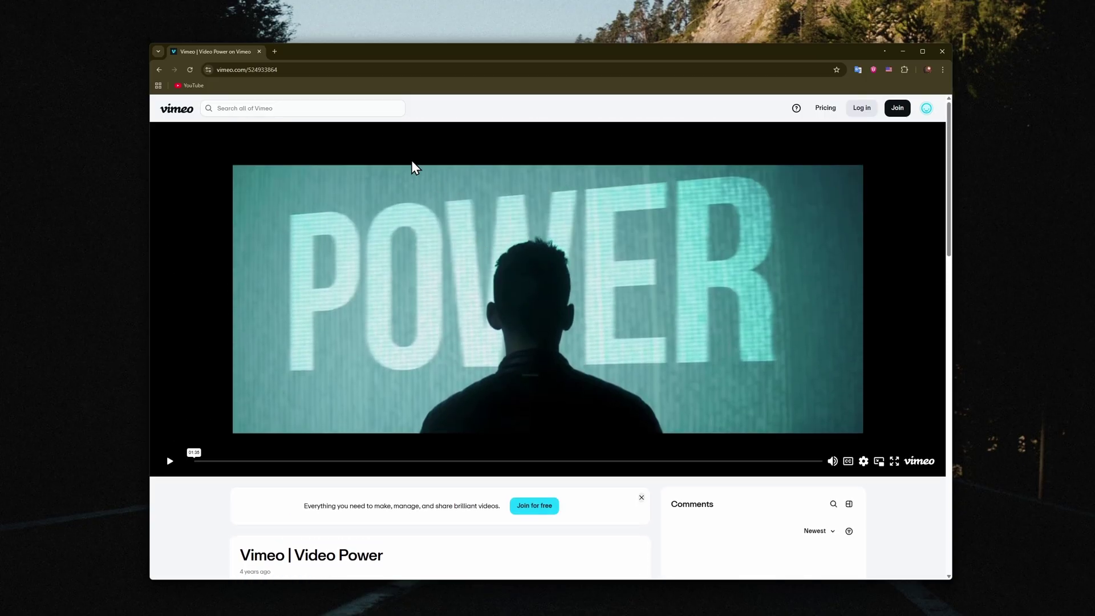
Step: In a new tab, search Google for '4k video downloader' and open 4kdownload.com
left_click(275, 52)
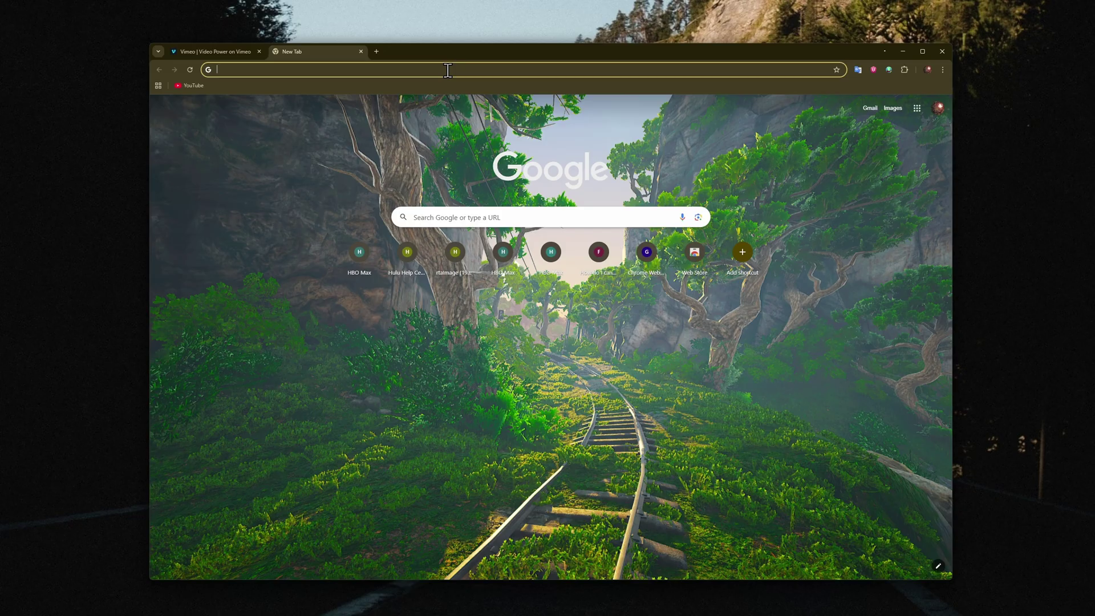
type("4")
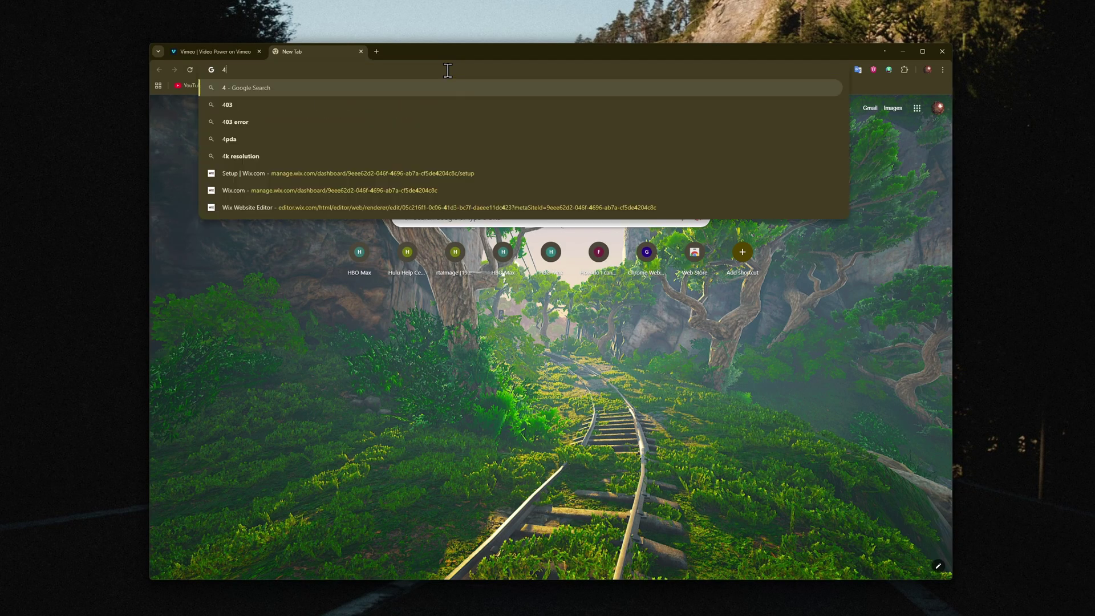
type("k")
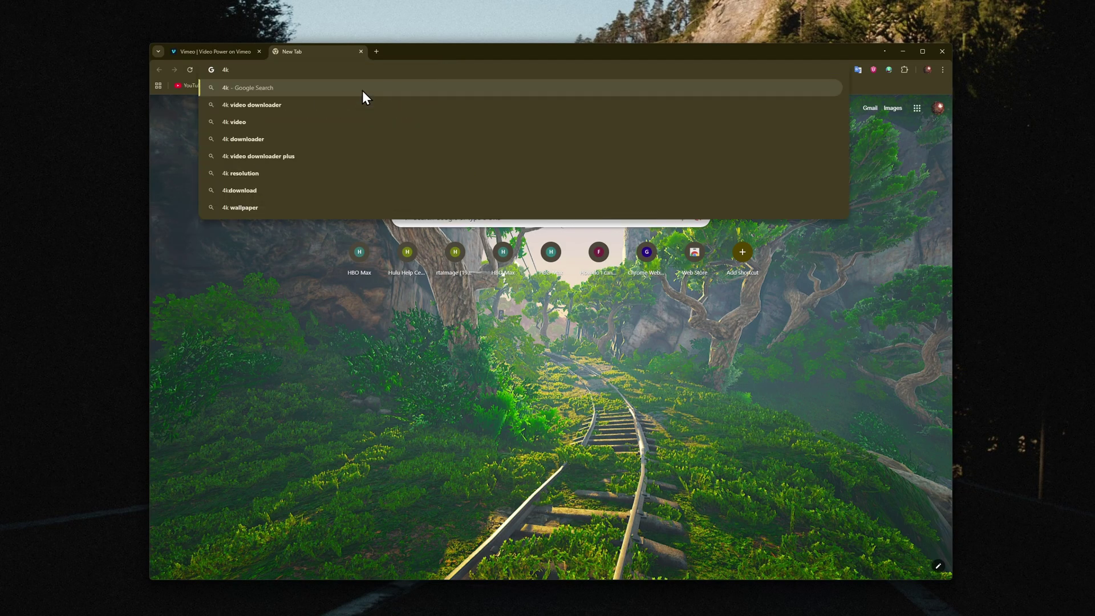
left_click(361, 91)
left_click(306, 117)
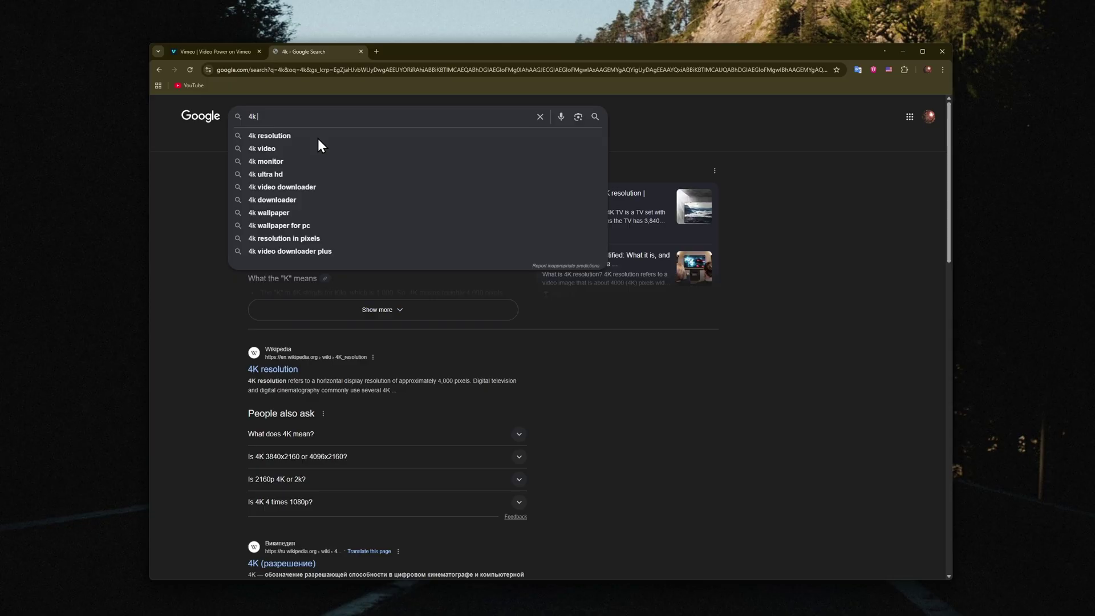
type("vi")
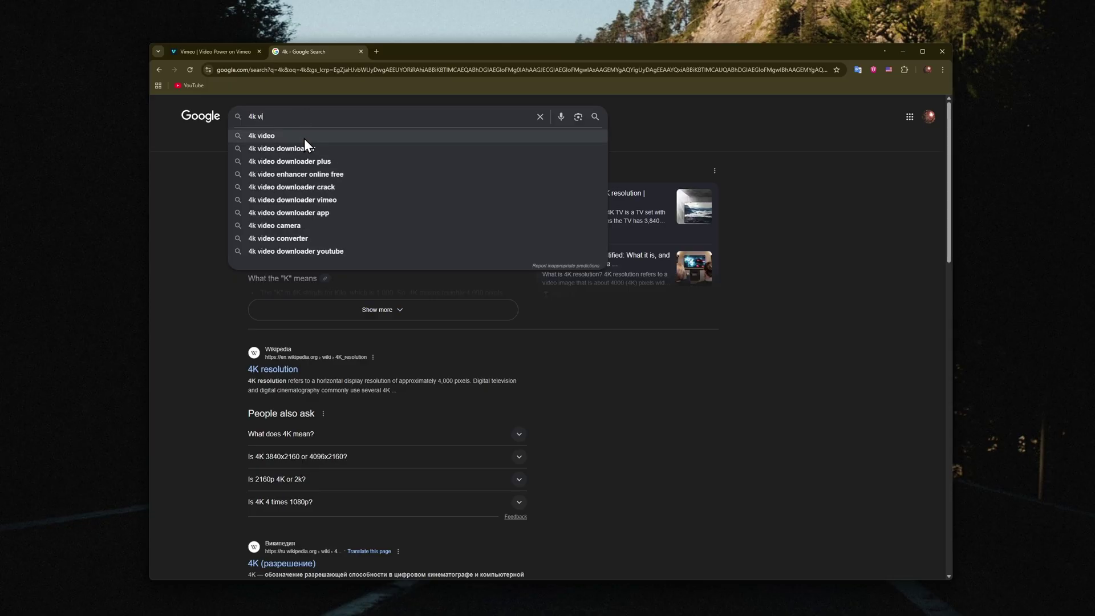
left_click(305, 148)
left_click(299, 201)
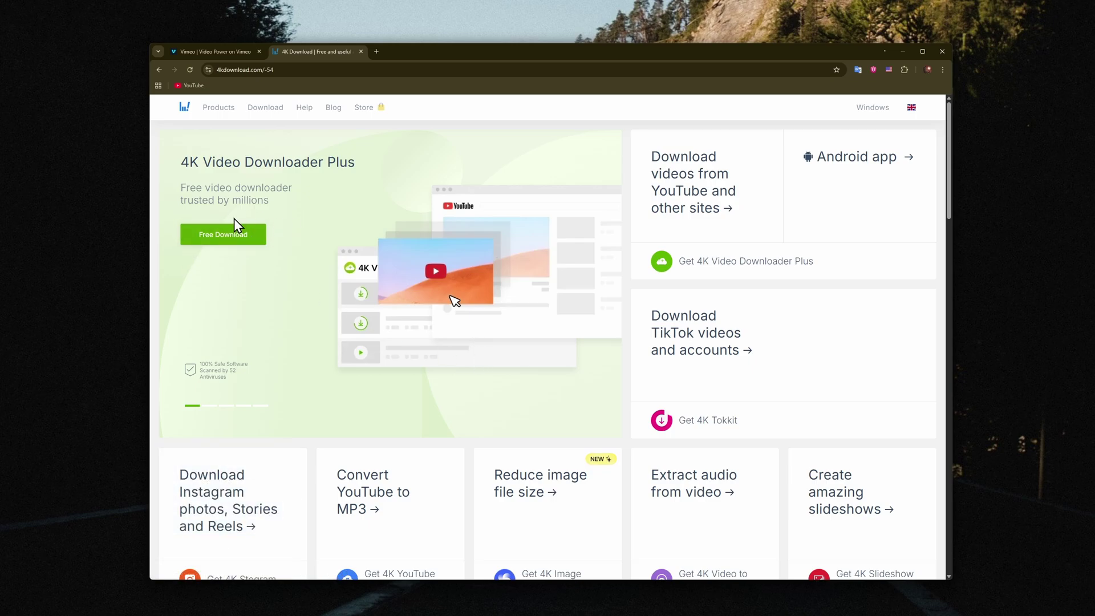
Step: Close the 4K Download tab and select the Video Power page URL to copy
left_click(361, 52)
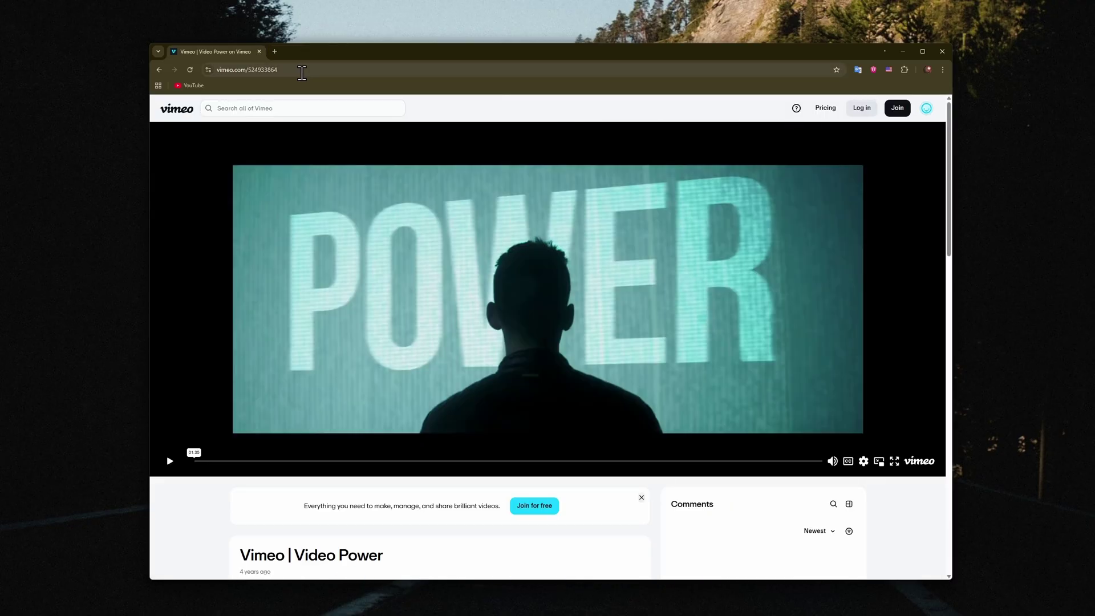
left_click(300, 70)
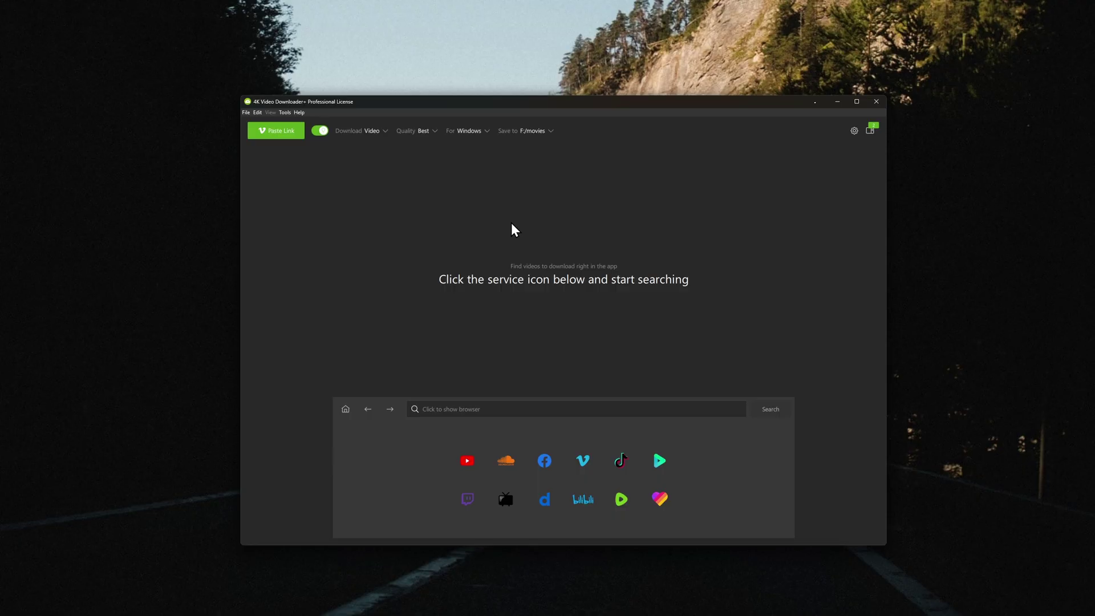
left_click(485, 403)
Step: Paste the copied Vimeo 'Video Power' link into 4K Video Downloader Plus to download it
left_click(275, 134)
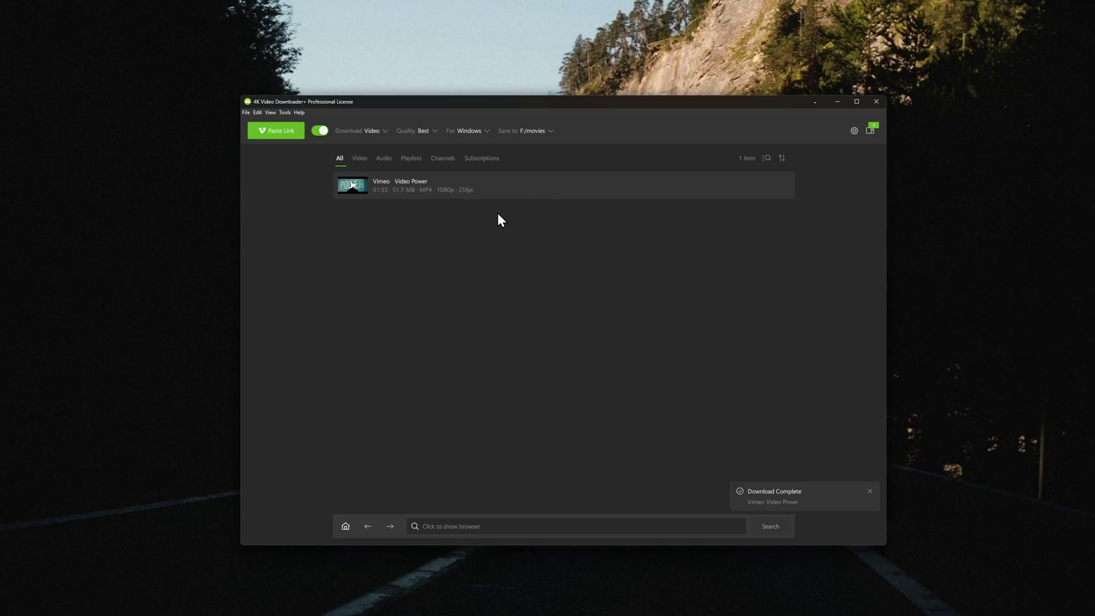
left_click(355, 188)
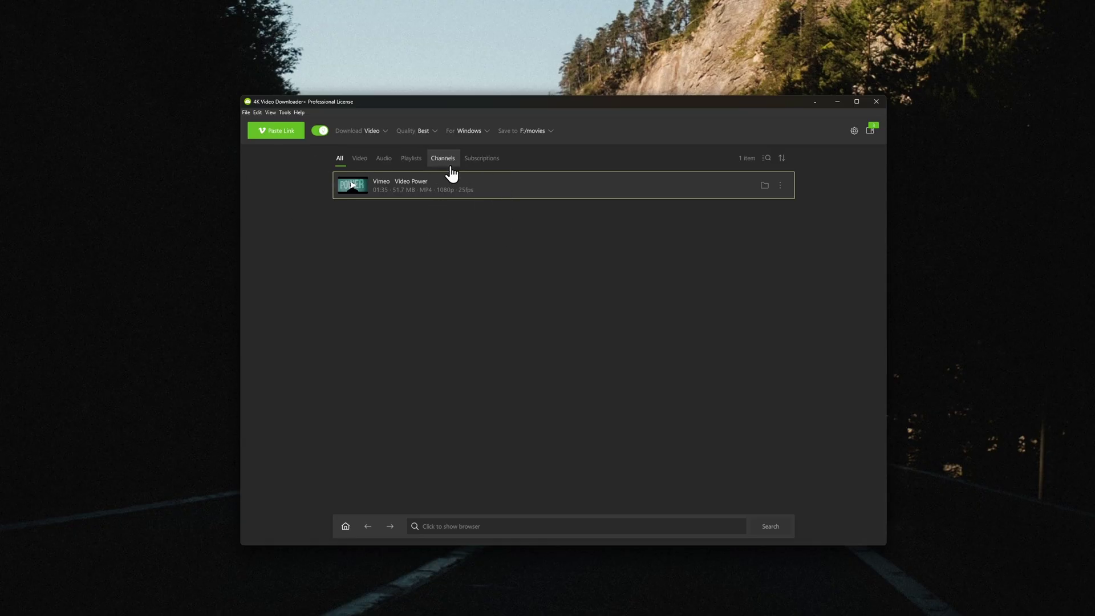
left_click_drag(618, 103, 616, 106)
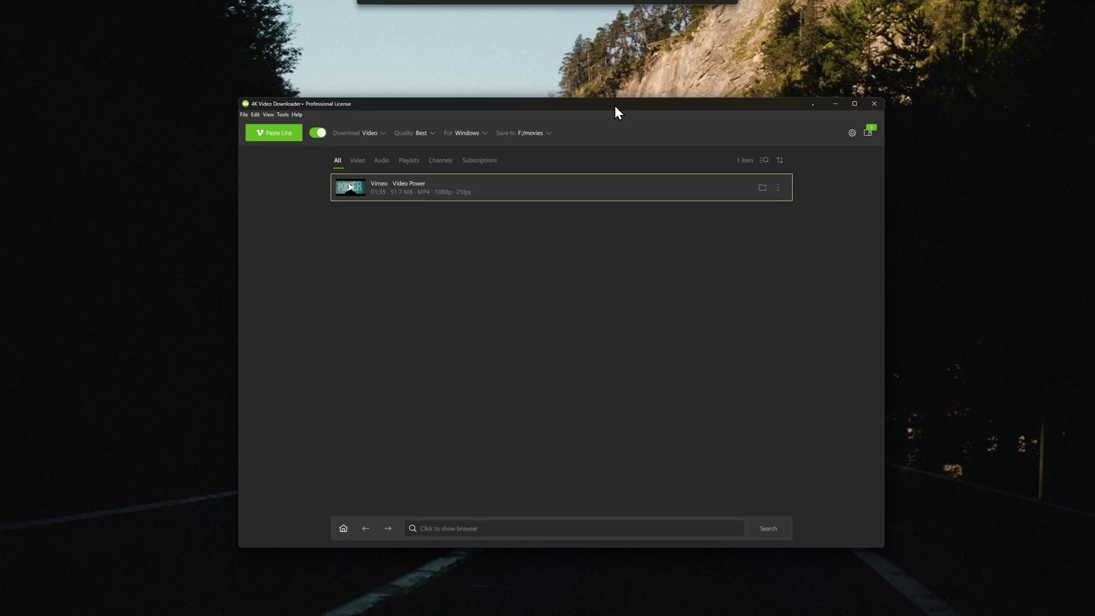